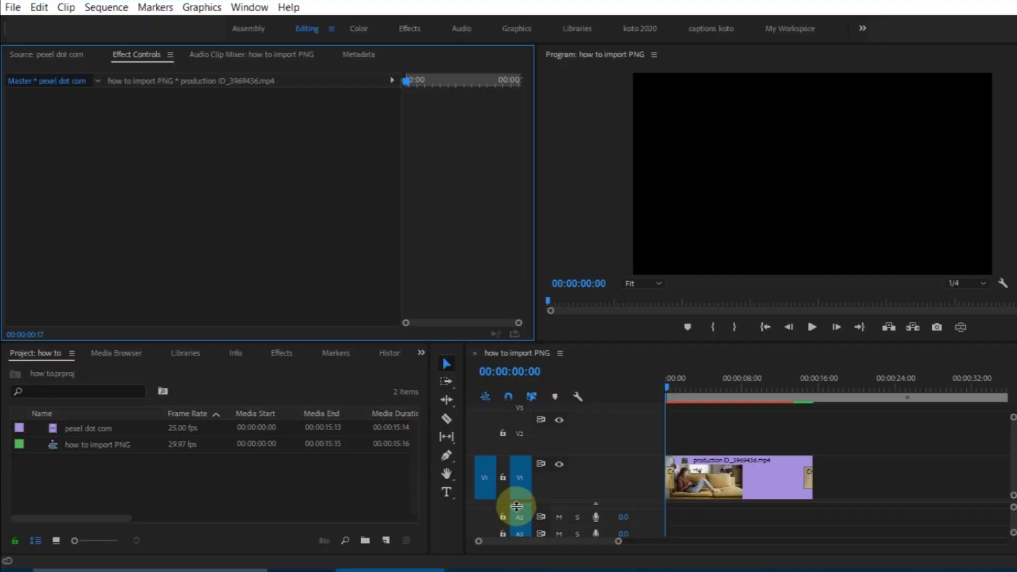
Open the Import dialog from the File menu
left_click(14, 8)
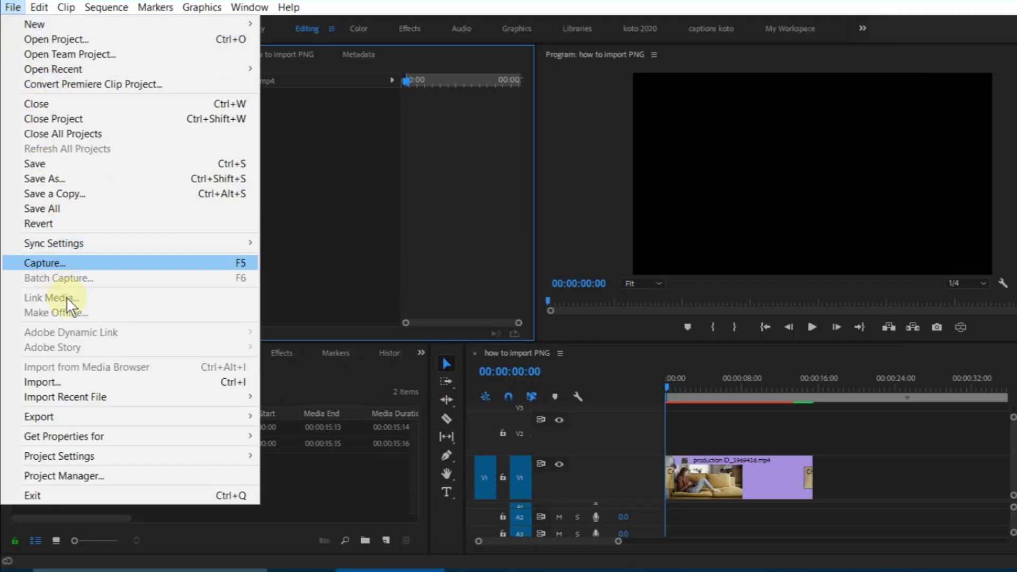
left_click(71, 378)
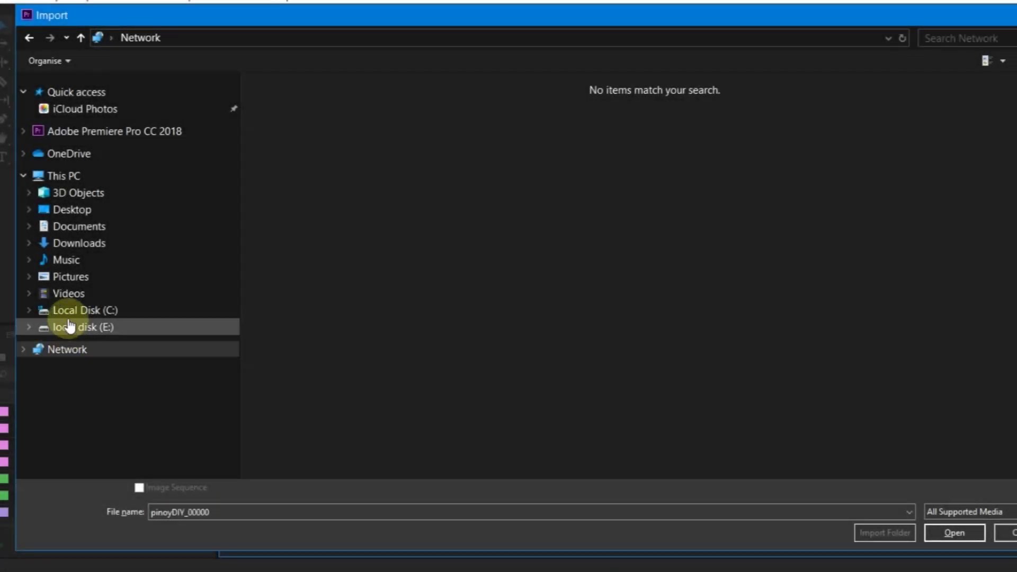
Import pinoyDIY_00000 from Desktop > png as a single image sequence
left_click(80, 216)
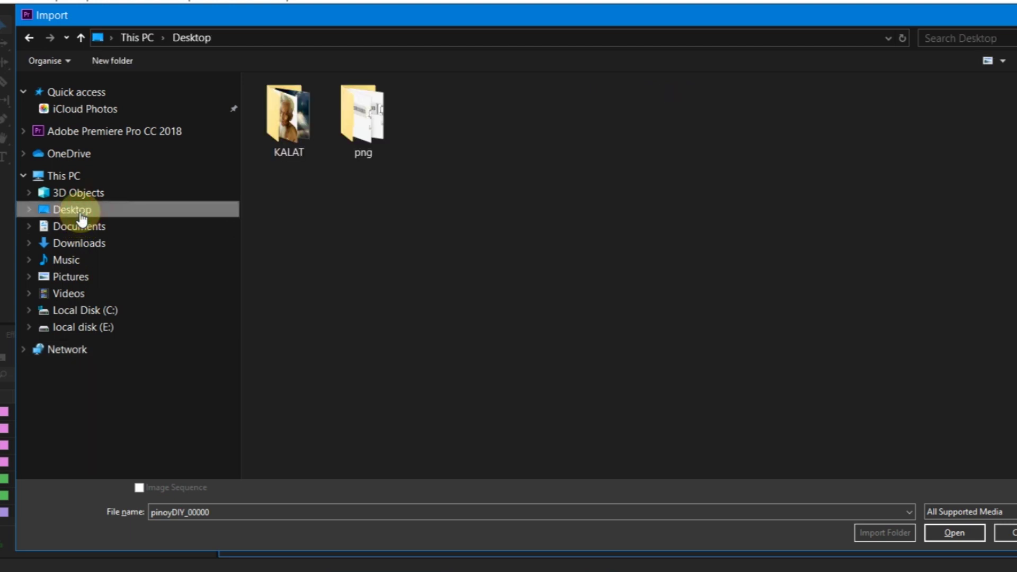
double_click(370, 127)
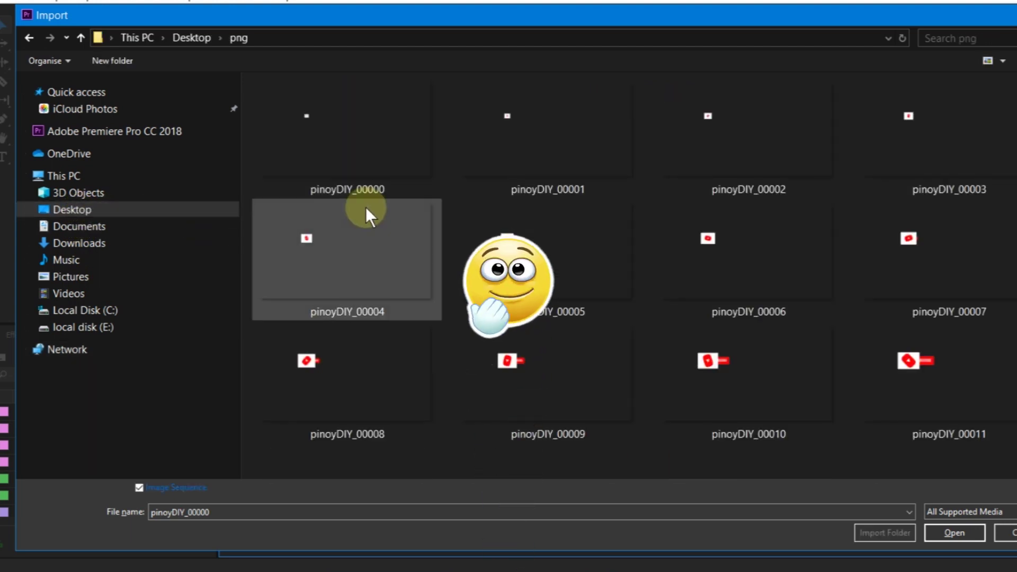
left_click(351, 137)
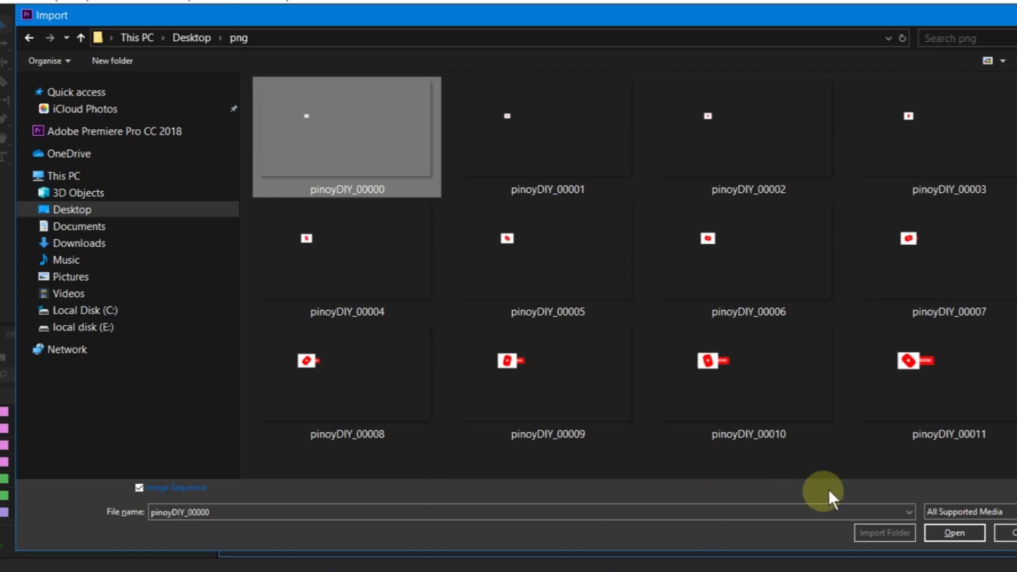
left_click(954, 533)
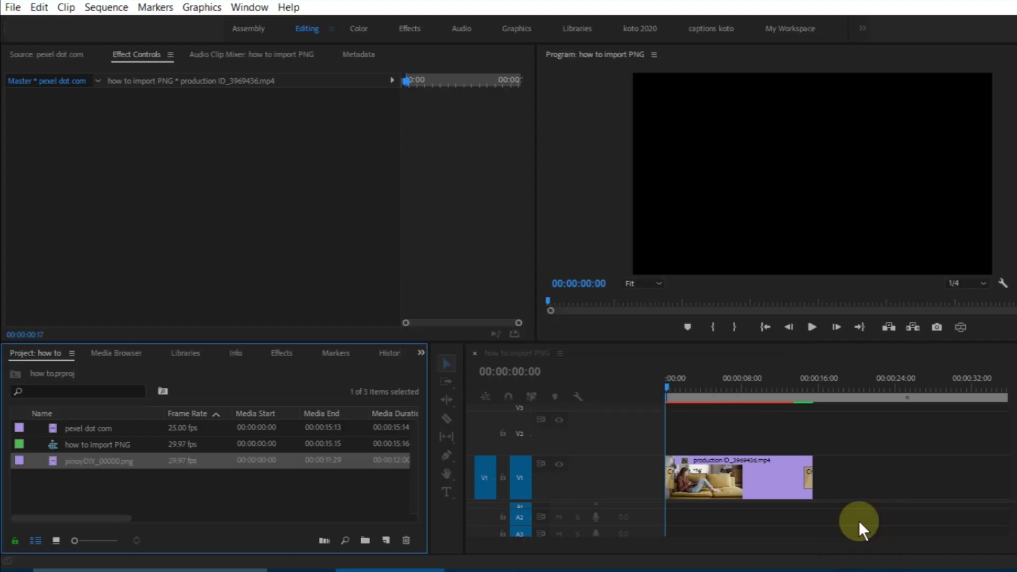
left_click(122, 463, "ctrl")
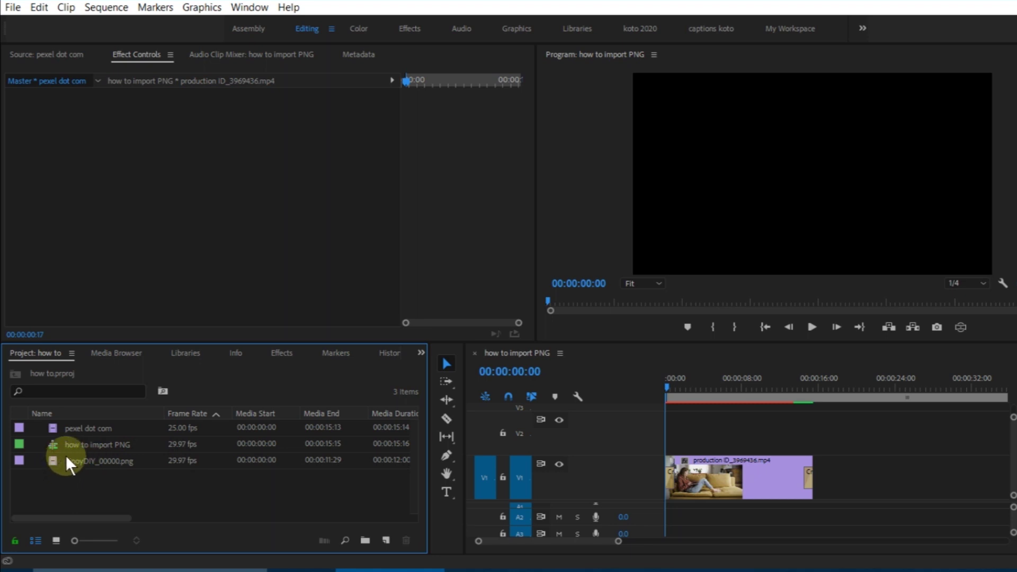
left_click_drag(68, 464, 478, 467)
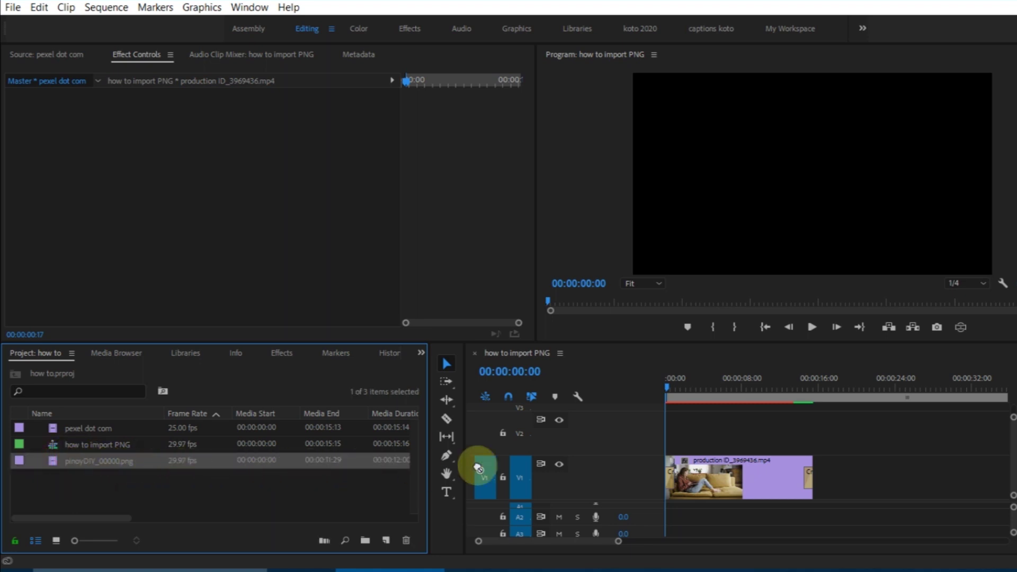
mouse_move(478, 467)
left_mouse_down()
mouse_move(700, 437)
mouse_move(682, 437)
left_mouse_up()
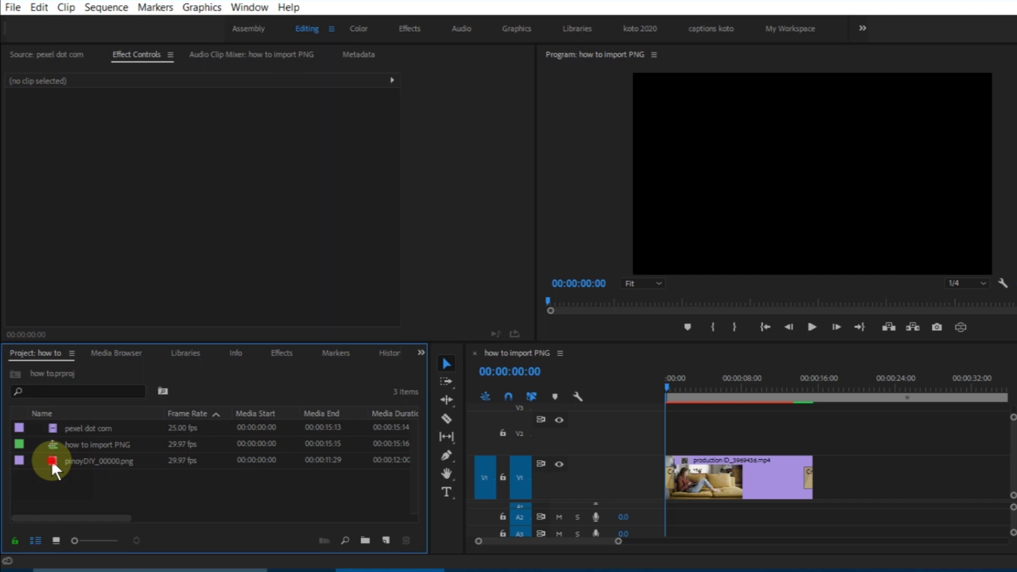
Trim pinoyDIY_00000.png to 00:00:11:17 with In and Out points, then drag it toward the timeline
double_click(52, 460)
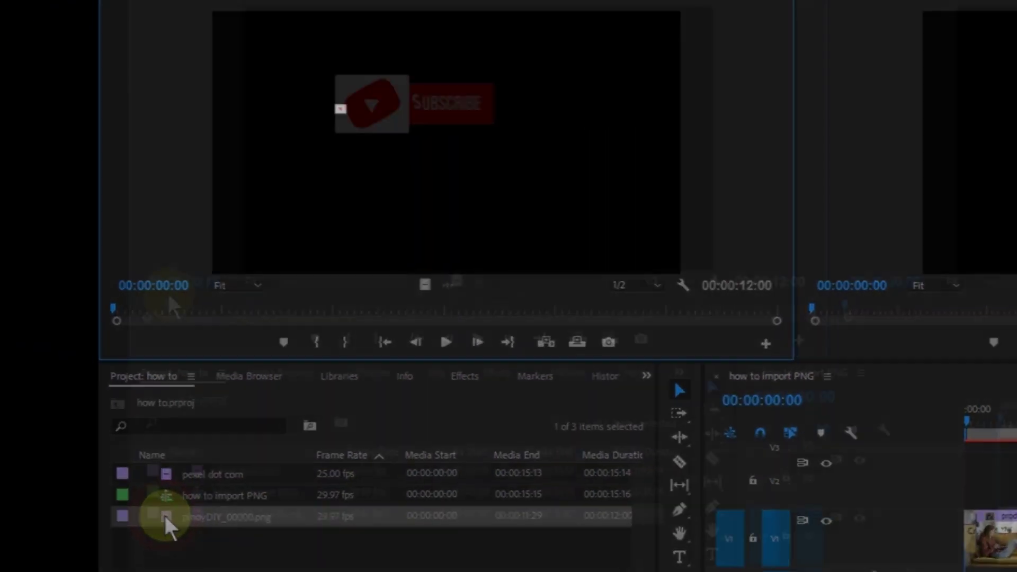
left_click_drag(164, 302, 149, 307)
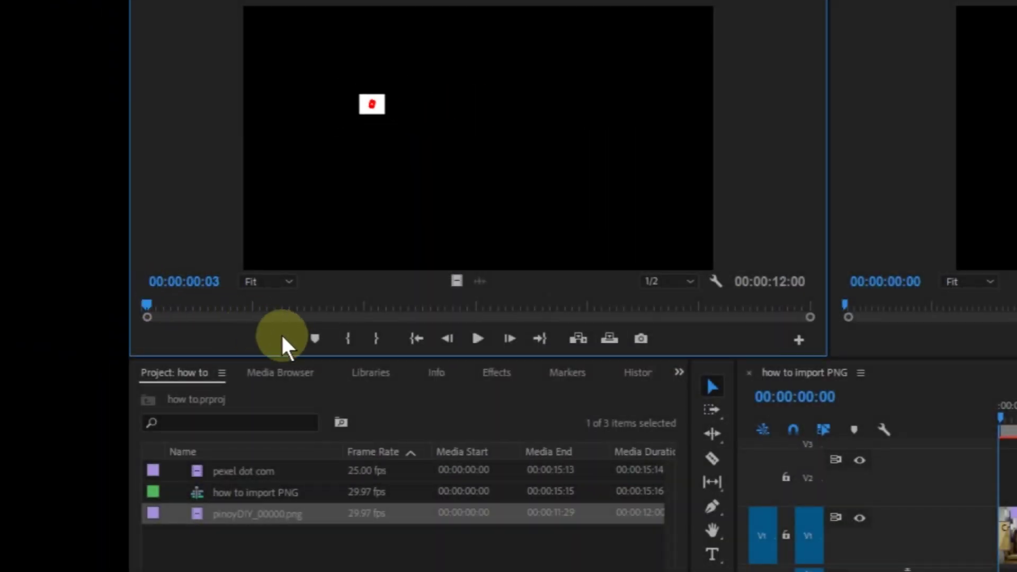
left_click(343, 336)
mouse_move(145, 303)
left_mouse_down()
mouse_move(594, 302)
mouse_move(513, 301)
left_mouse_up()
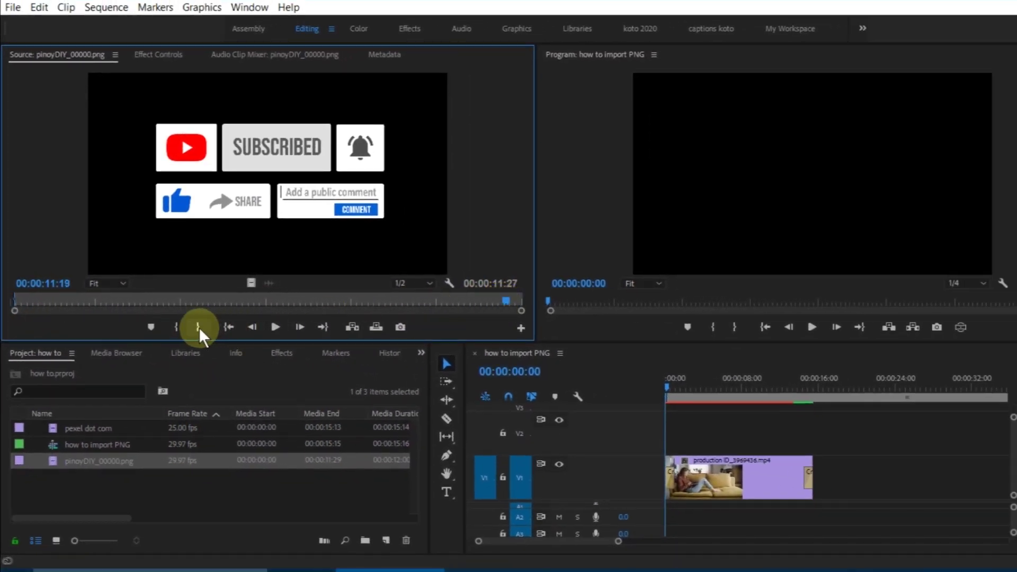
left_click(199, 327)
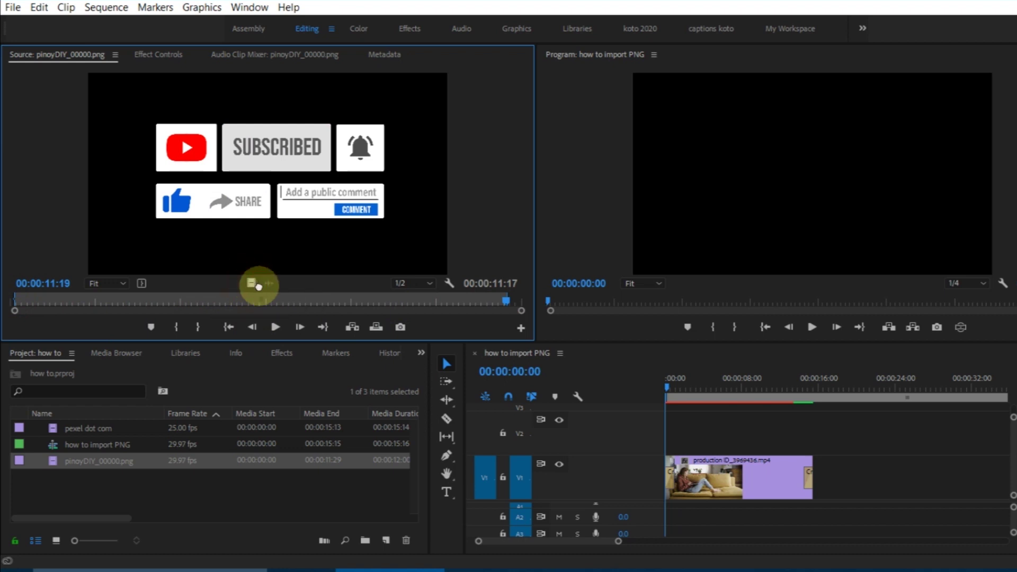
mouse_move(255, 285)
left_mouse_down()
mouse_move(706, 412)
mouse_move(684, 429)
left_mouse_up()
Place the trimmed pinoyDIY clip on V2 and show its Effect Controls
left_click(719, 378)
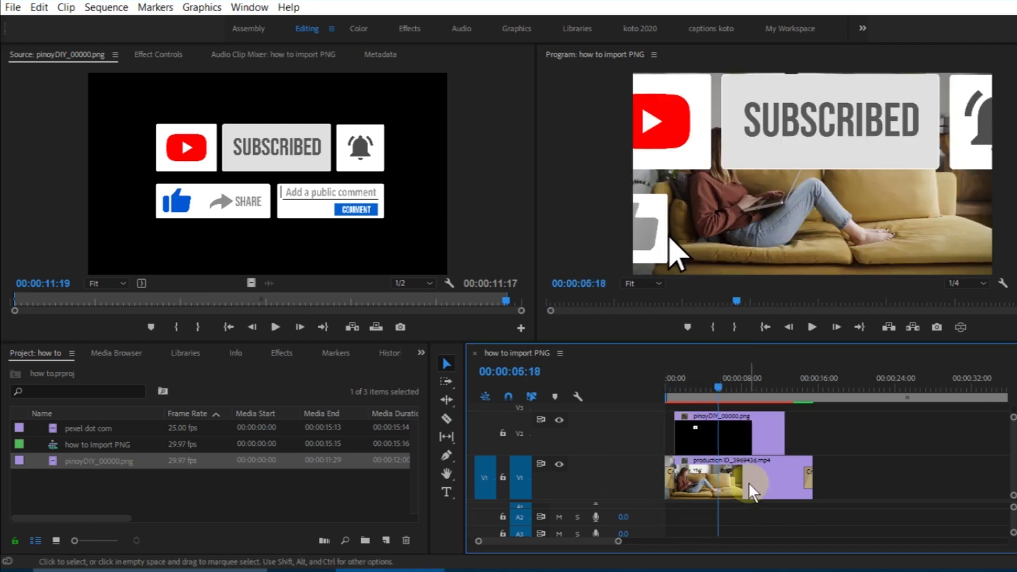
left_click(748, 442)
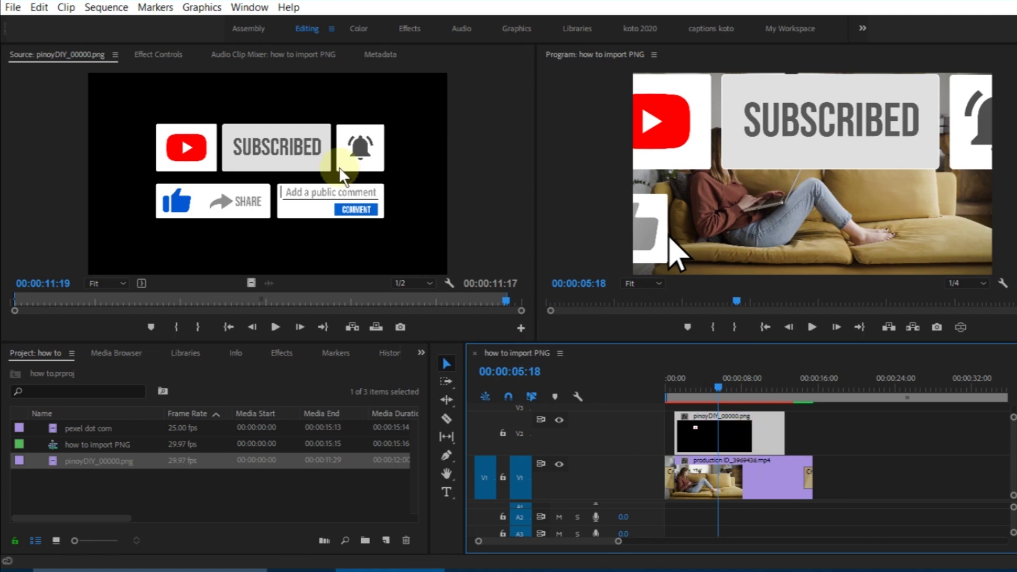
left_click(161, 53)
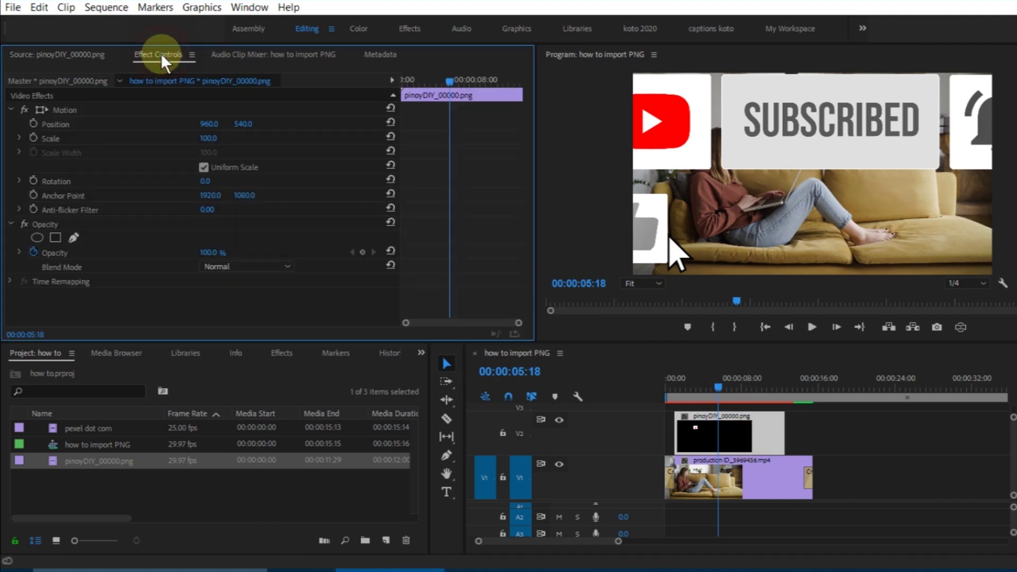
Scale the pinoyDIY overlay down to 33 in the Motion settings
mouse_move(210, 143)
left_mouse_down()
mouse_move(215, 121)
mouse_move(195, 125)
mouse_move(262, 125)
mouse_move(199, 138)
left_mouse_up()
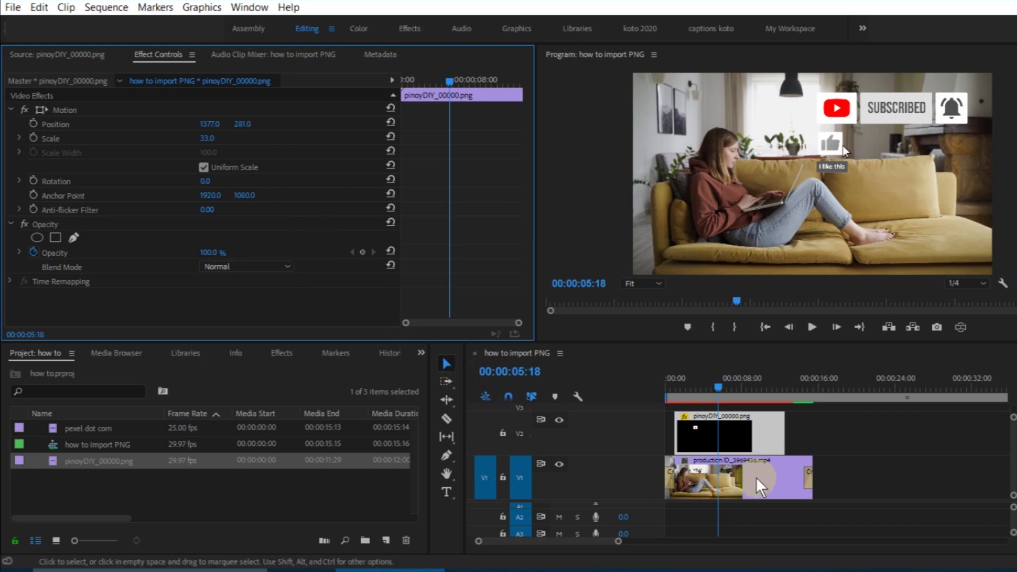